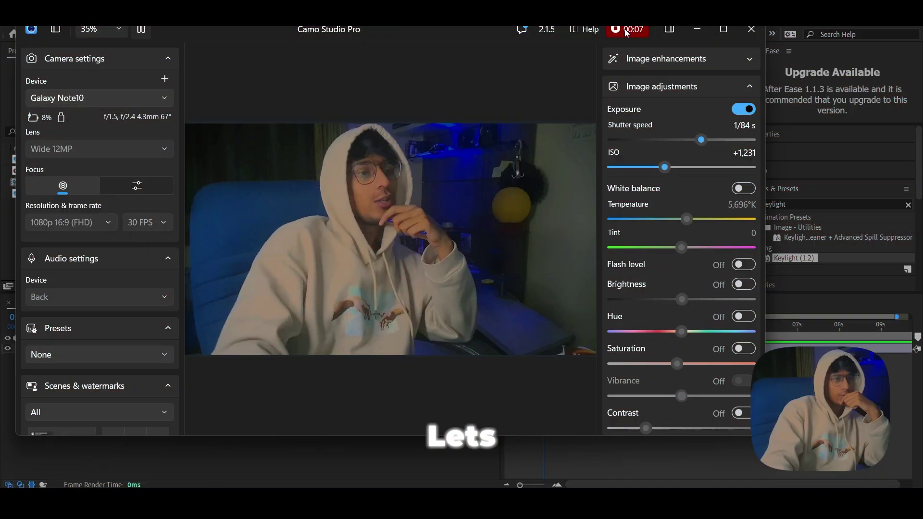
Bring Story sample (18).png into Comp 1 as a layer above the Black png layer
left_click(698, 36)
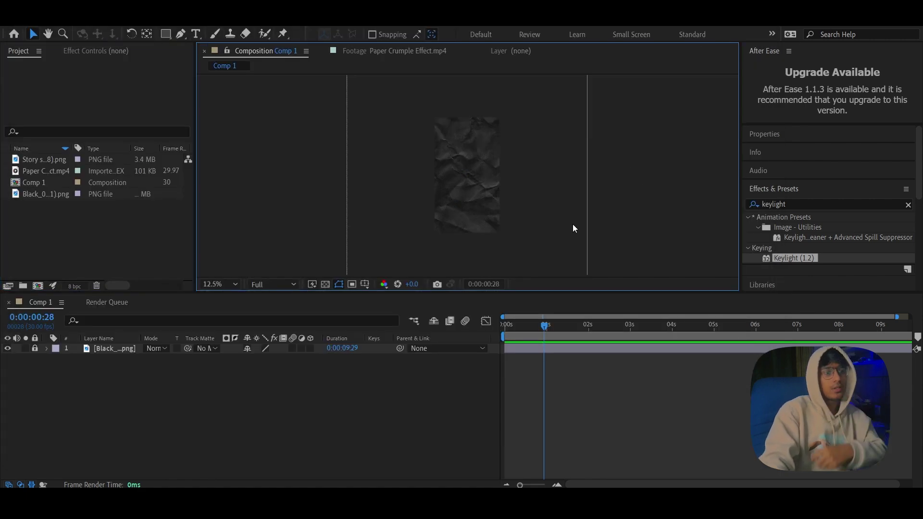
left_click(100, 348)
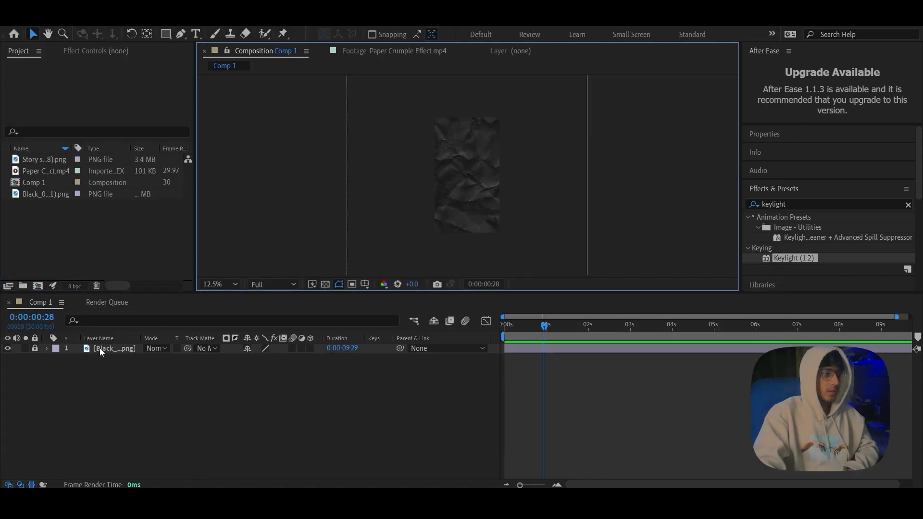
key("Delete")
key("ctrl+z")
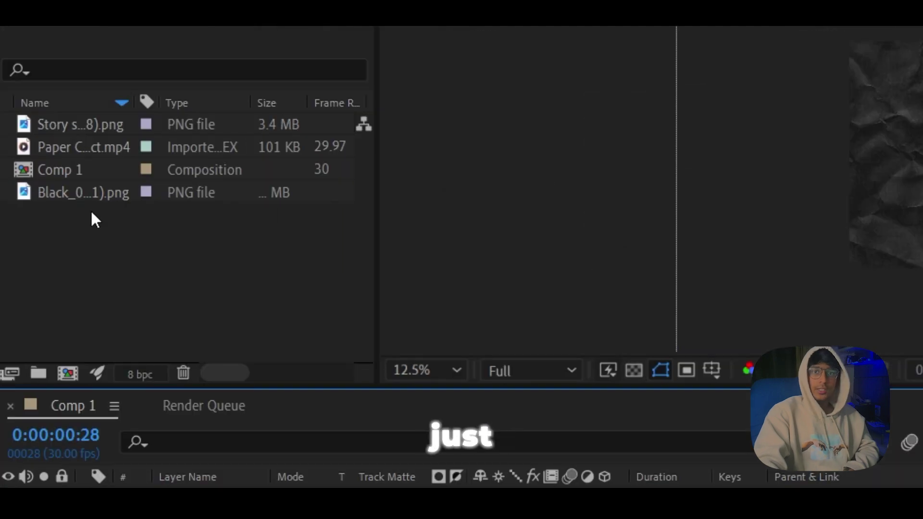
left_click(96, 153)
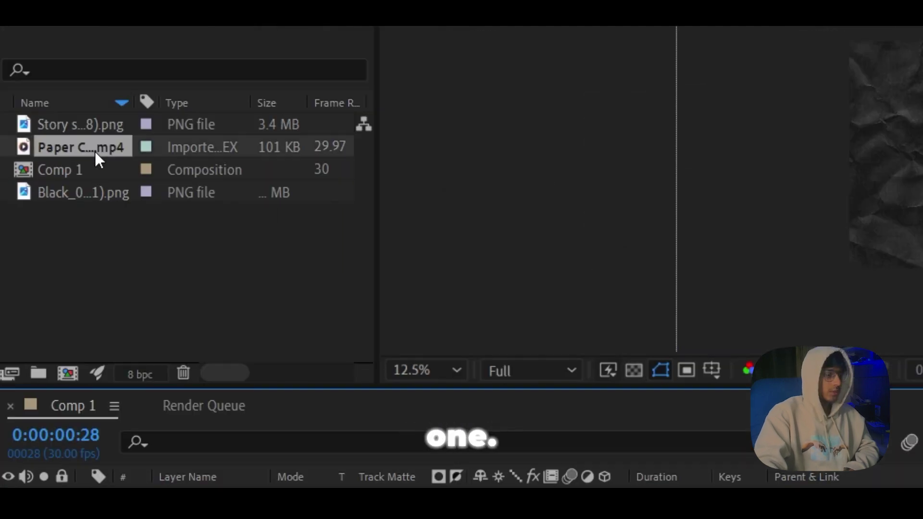
left_click(87, 126)
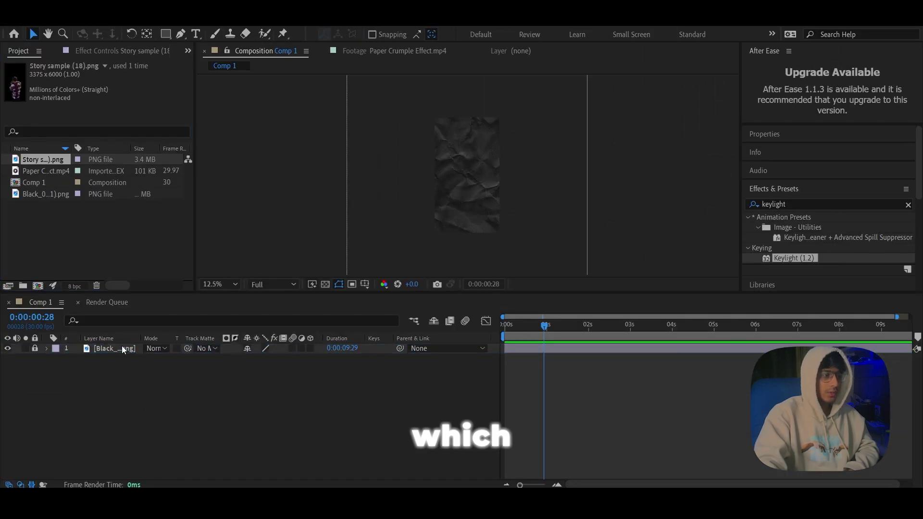
Scale the Story photo to 29%, move it up-left, and add Paper Crumple Effect.mp4
left_click(45, 349)
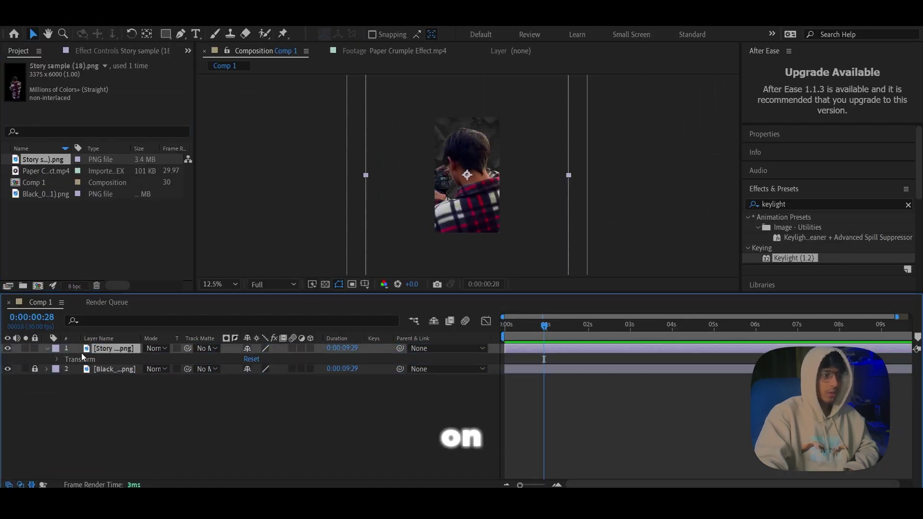
left_click(56, 360)
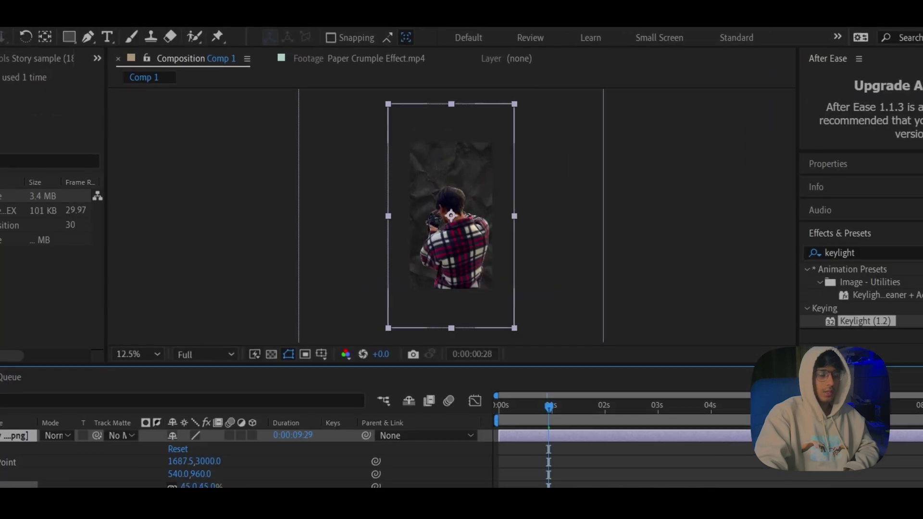
left_click_drag(258, 388, 216, 389)
left_click_drag(447, 238, 443, 230)
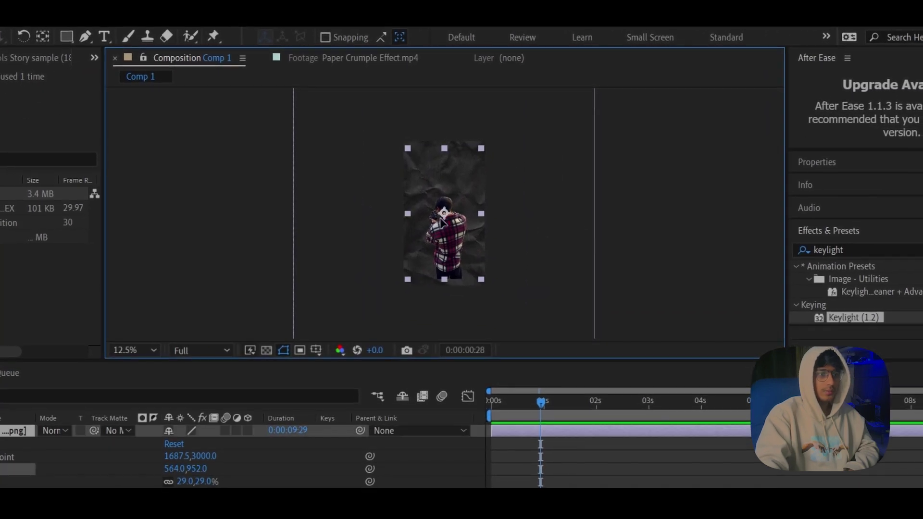
left_click_drag(53, 205, 115, 426)
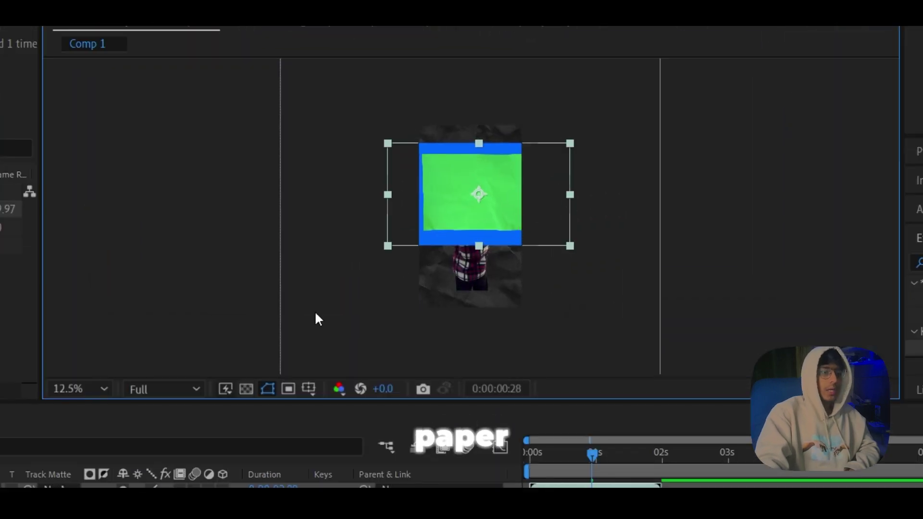
Lower the Paper Crumple layer on the paper and move the Story layer above it
left_click_drag(582, 462, 569, 456)
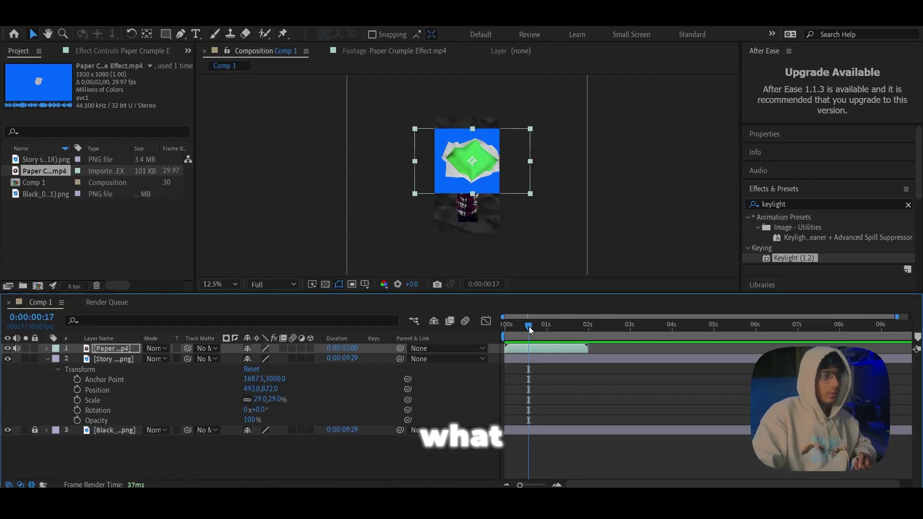
left_click(47, 358)
left_click(482, 166)
left_click_drag(482, 166, 483, 185)
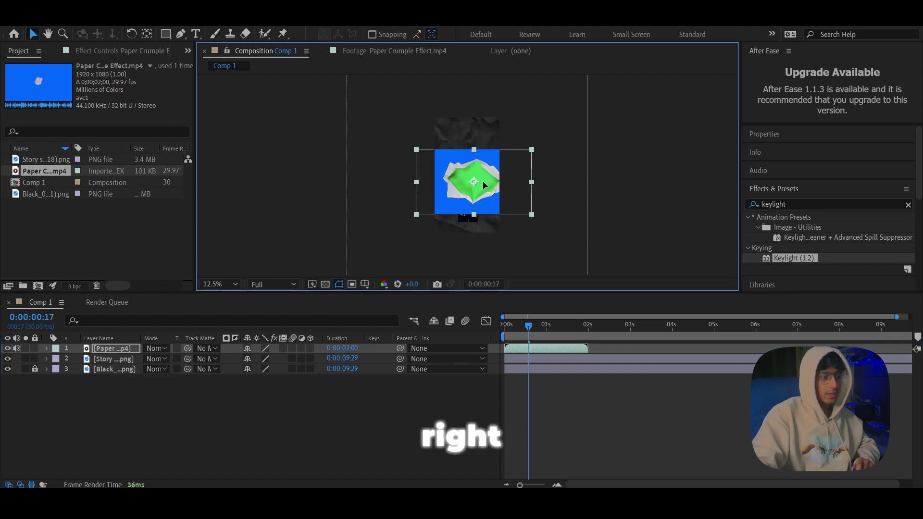
left_click(47, 348)
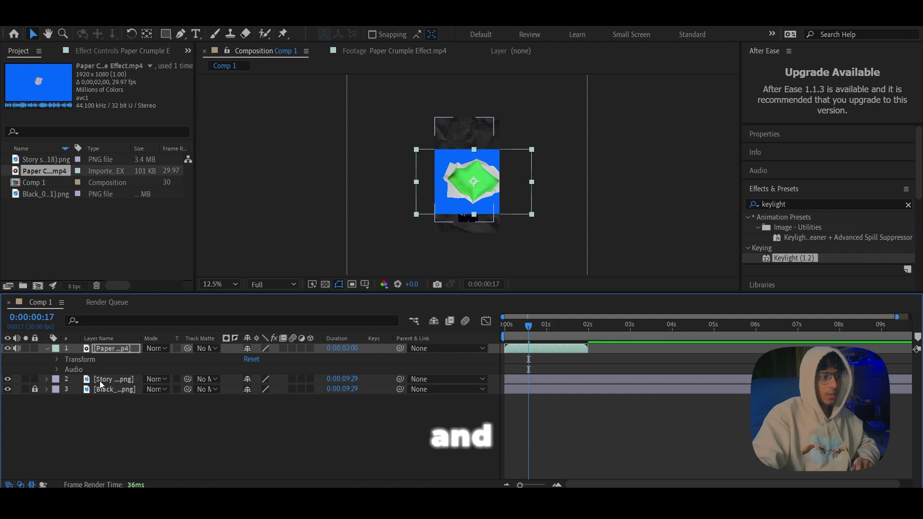
mouse_move(99, 380)
left_mouse_down()
mouse_move(112, 354)
mouse_move(109, 382)
mouse_move(114, 344)
left_mouse_up()
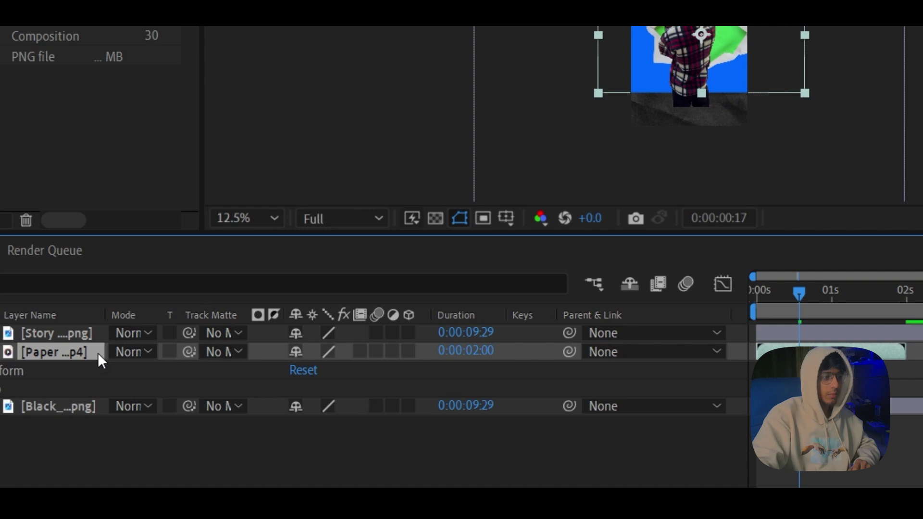
Matte the Paper layer to Story, scale it to 137%, and nudge it over the figure
left_click_drag(186, 353, 190, 336)
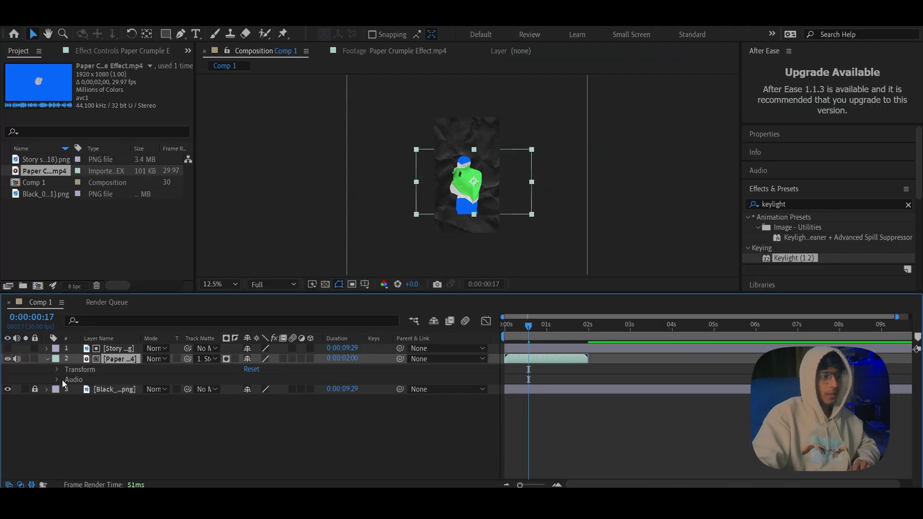
left_click(60, 370)
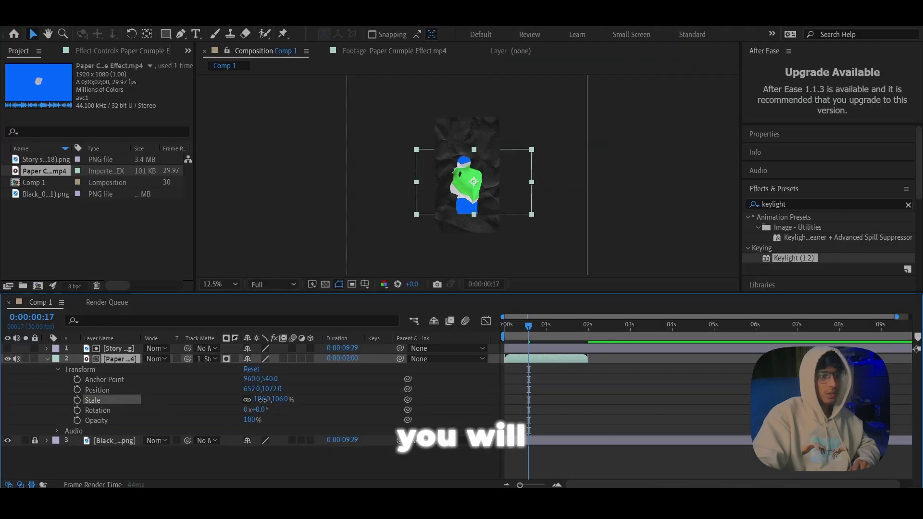
left_click_drag(258, 415, 270, 415)
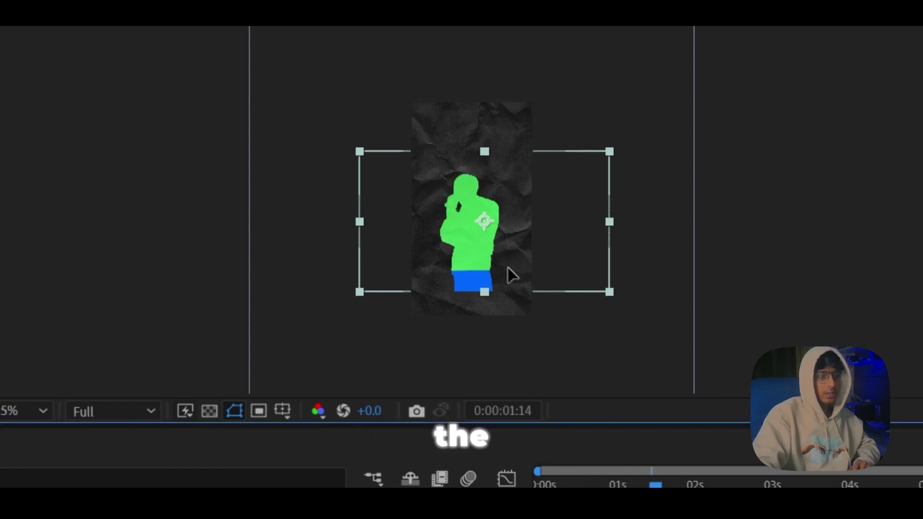
key("shift+Down")
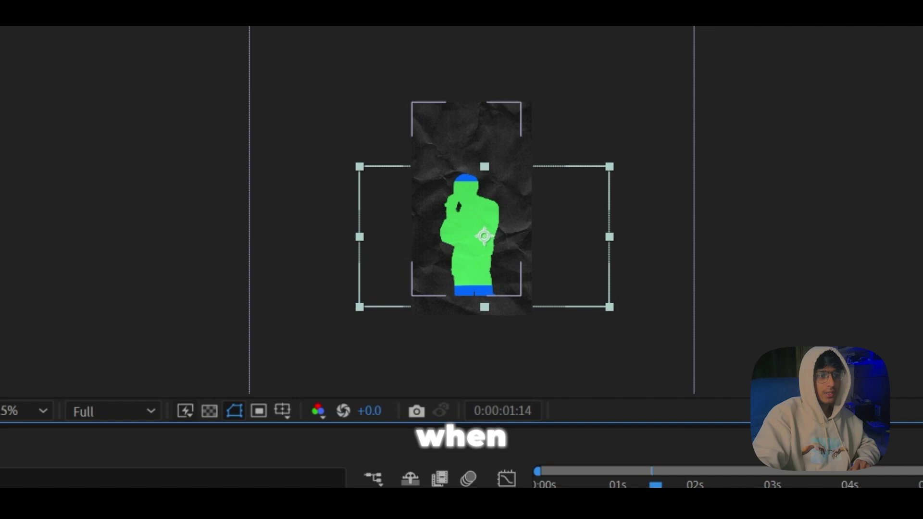
left_click(614, 485)
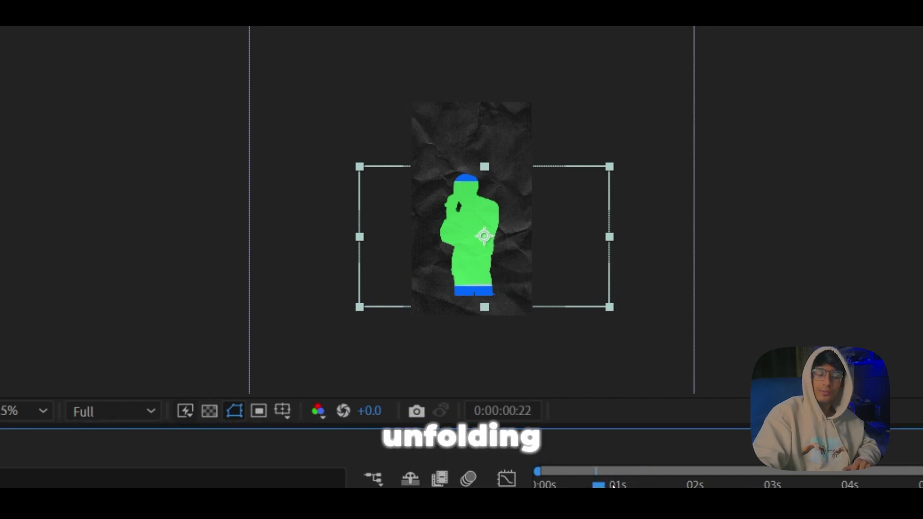
left_click(612, 485)
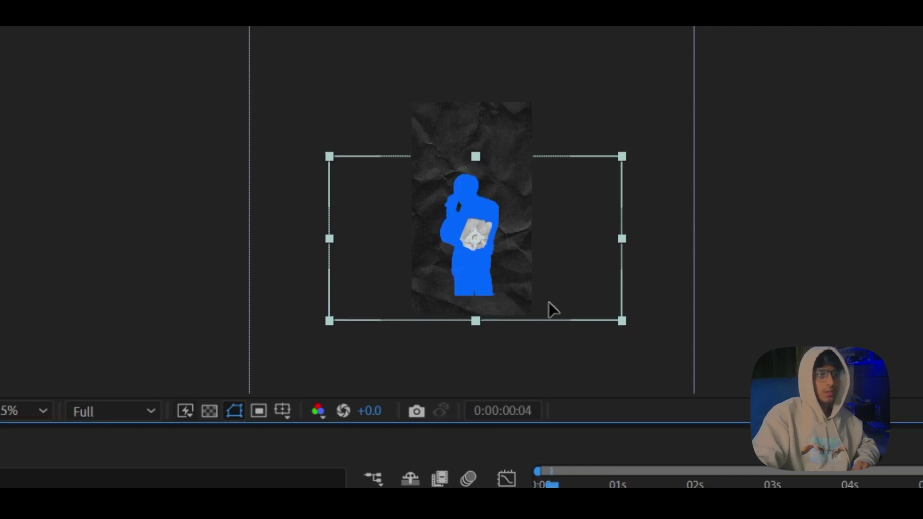
left_click_drag(549, 303, 544, 302)
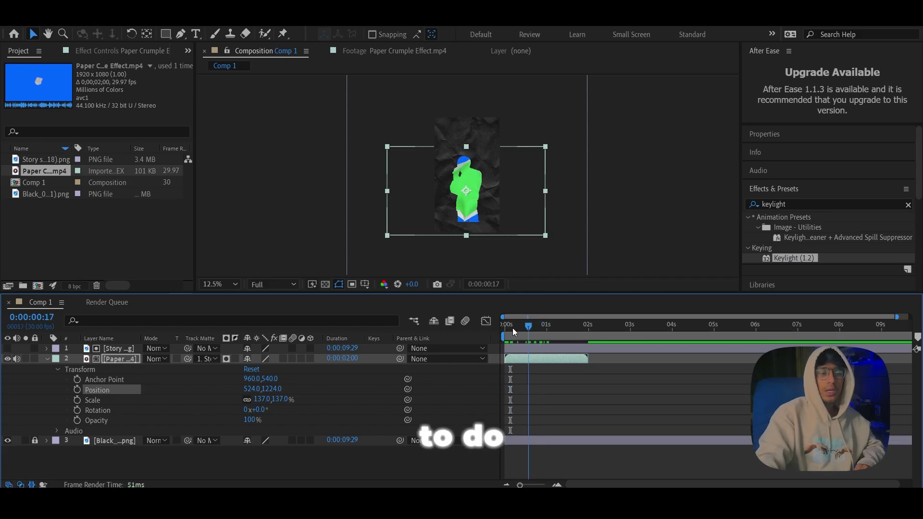
Apply Keylight to the Paper Crumple layer and preview the animation
left_click(512, 329)
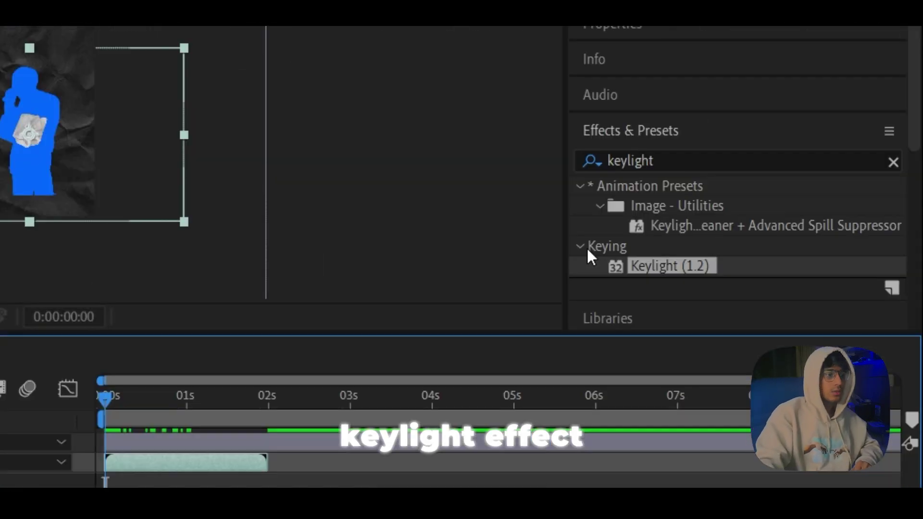
left_click_drag(626, 267, 161, 319)
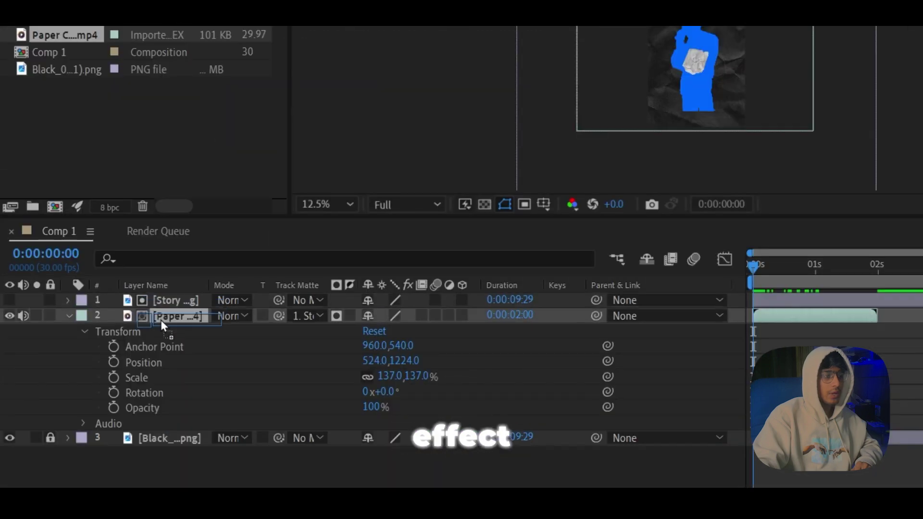
left_click_drag(161, 320, 159, 318)
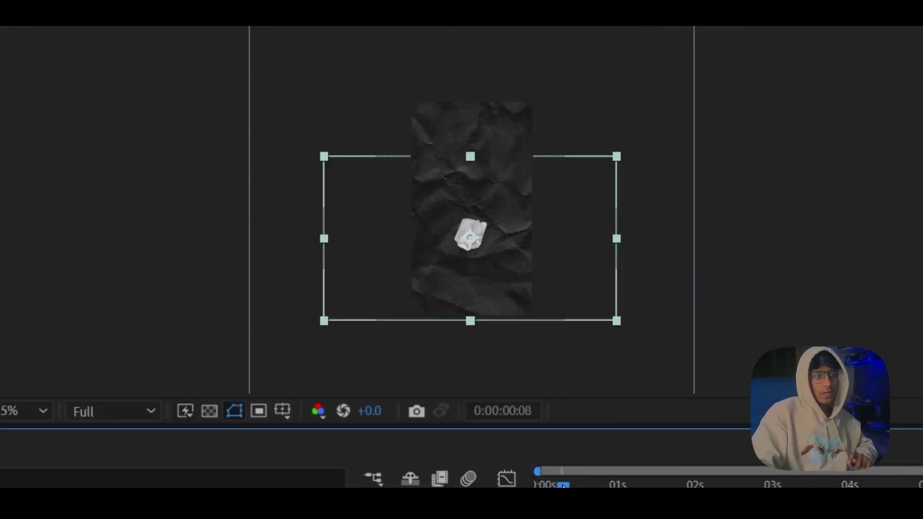
key("space")
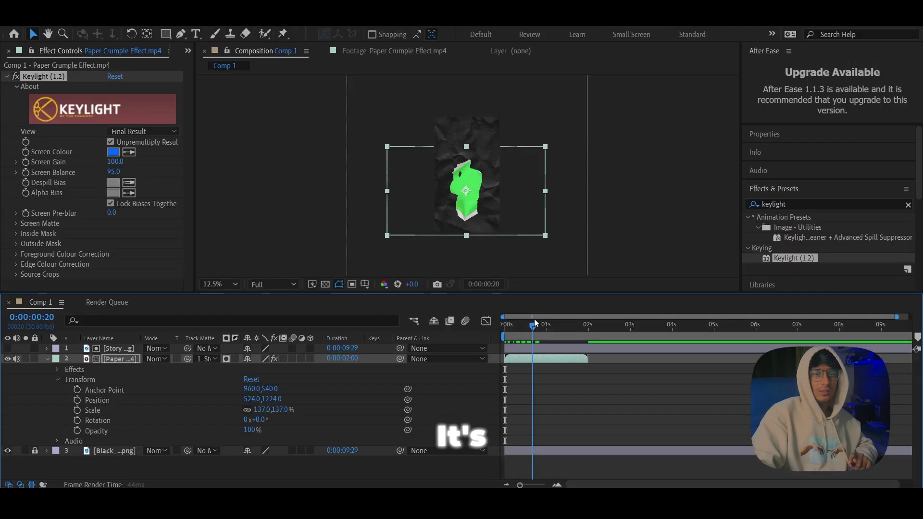
Return to the crumple's opening frames, collapse the Paper layer, and select Story
left_click_drag(565, 487, 509, 319)
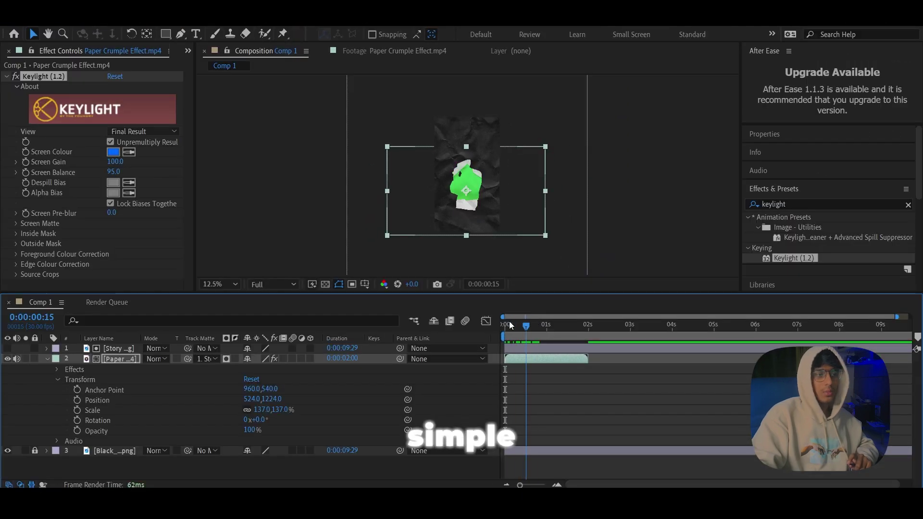
left_click(46, 358)
left_click(157, 348)
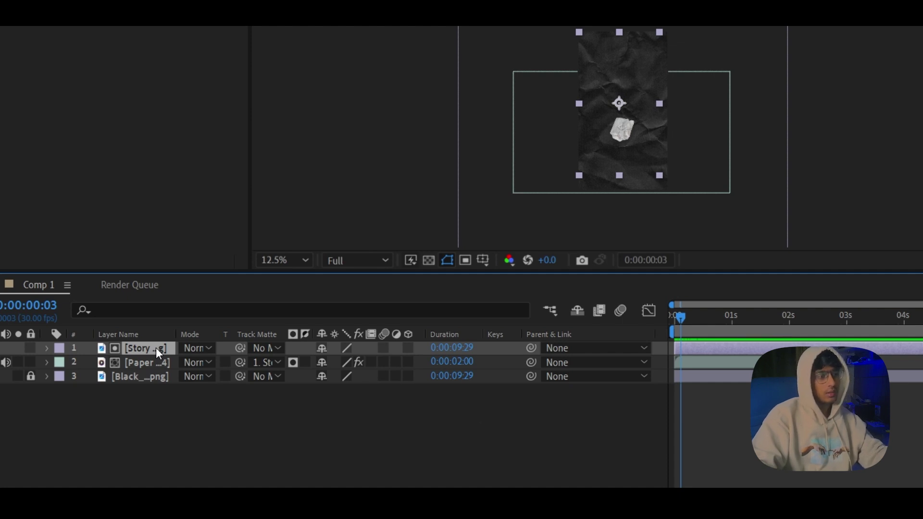
Duplicate the Story photo layer, keeping the top copy hidden
key("ctrl+d")
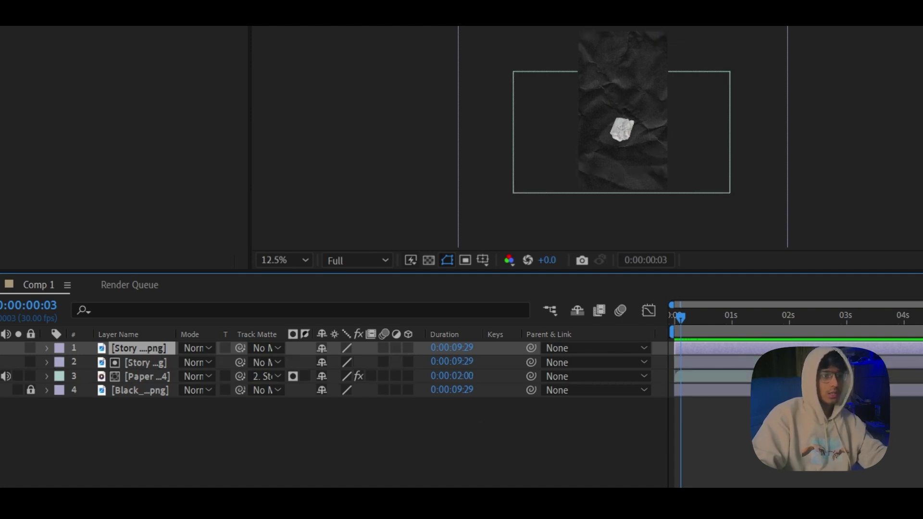
left_click(18, 347)
left_click(18, 348)
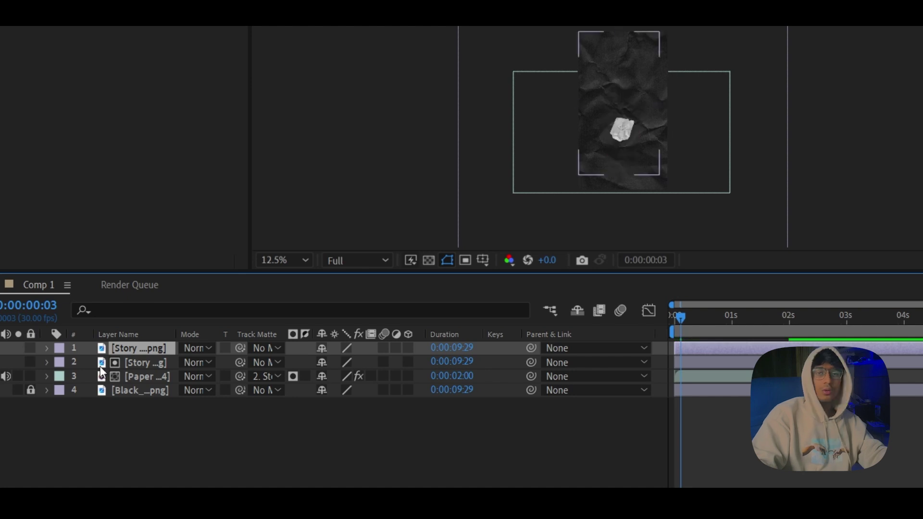
Pre-compose the Paper and Story layers into a new precomp named '1'
left_click(163, 408)
left_click(151, 377)
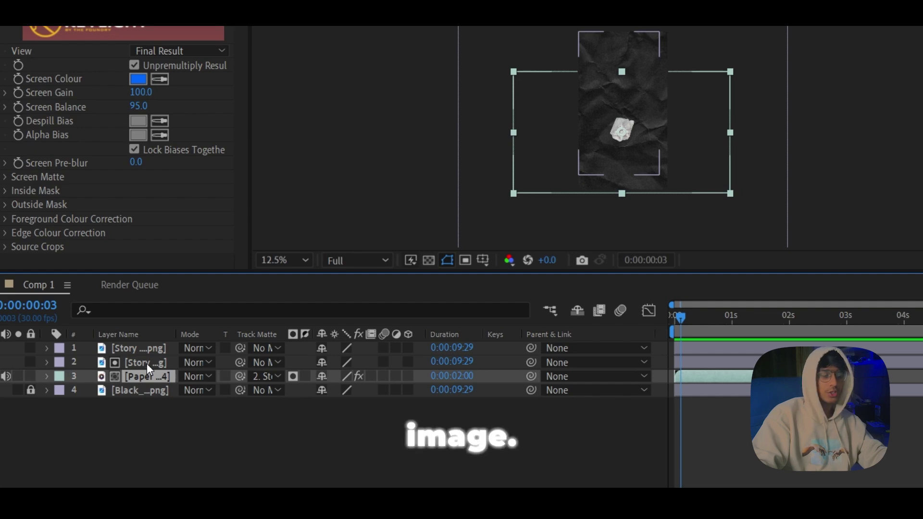
left_click(146, 363, "shift")
double_click(147, 364)
right_click(146, 364)
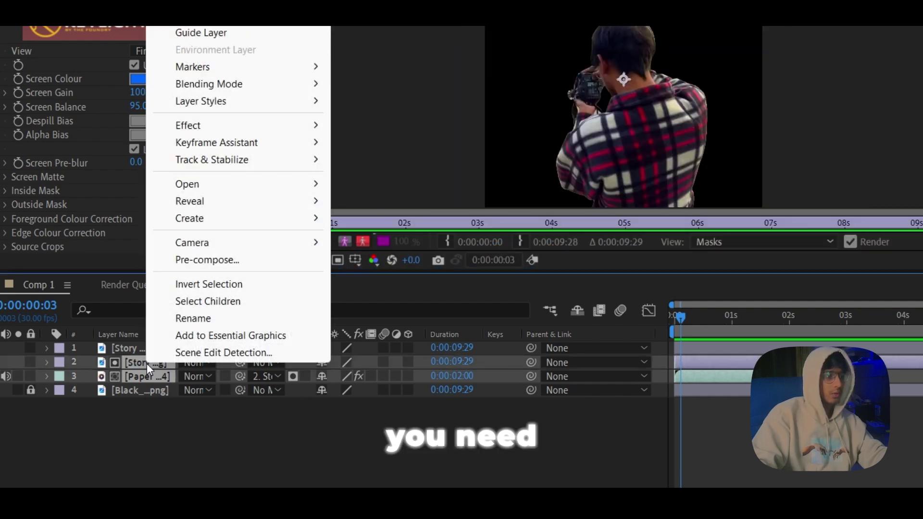
left_click(197, 262)
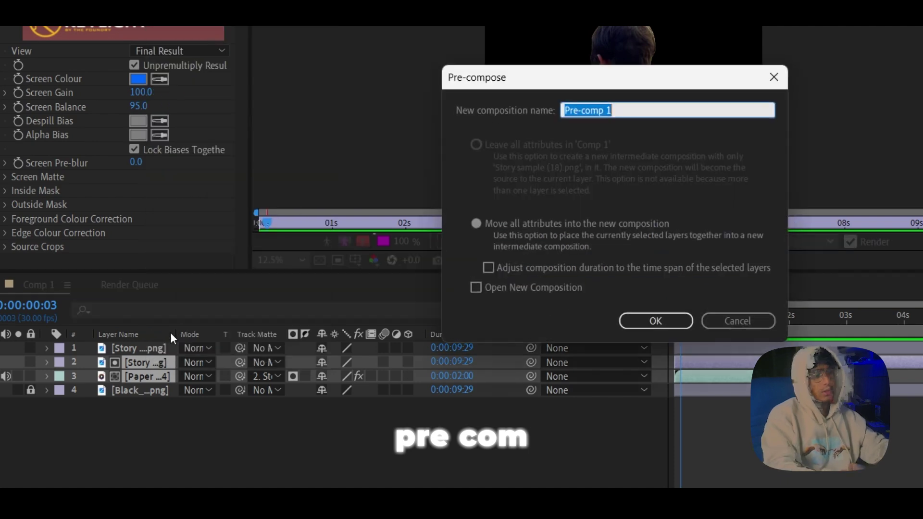
type("1")
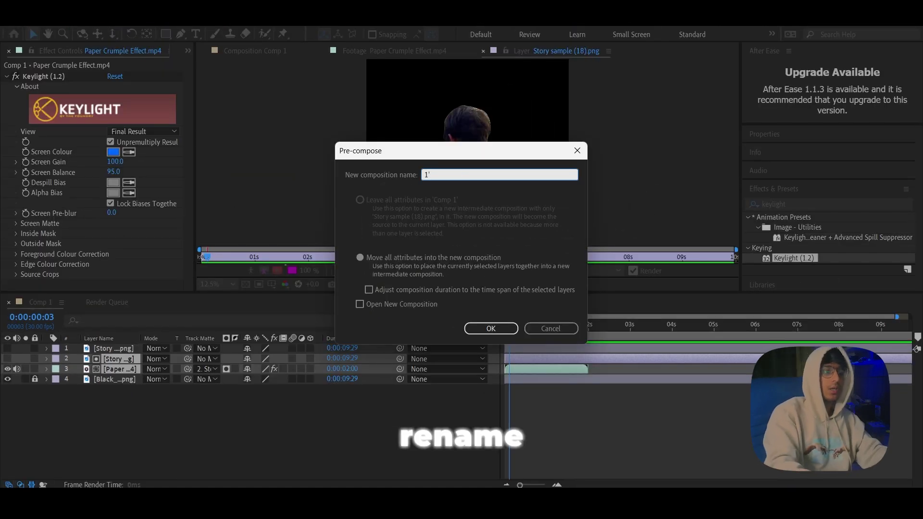
key("Return")
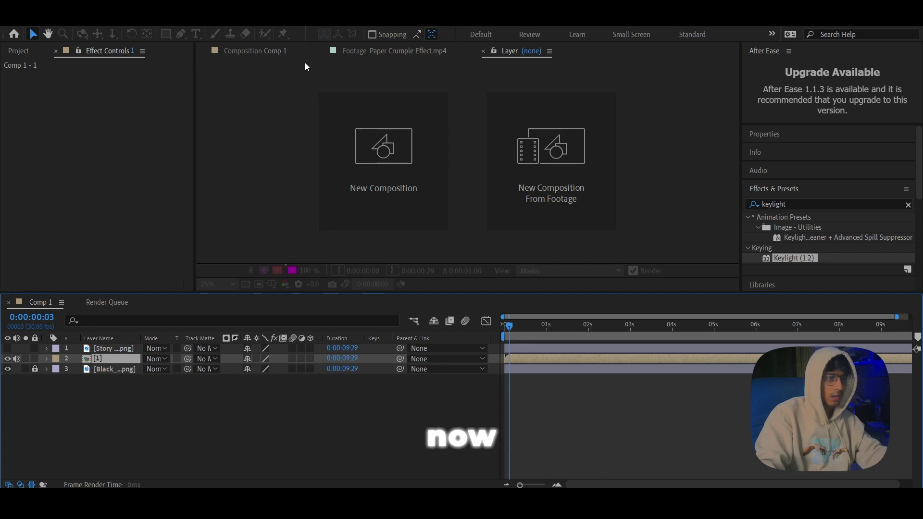
In Comp 1, duplicate precomp layer 1 and move the copy to the top
left_click(268, 54)
left_click_drag(523, 329, 525, 326)
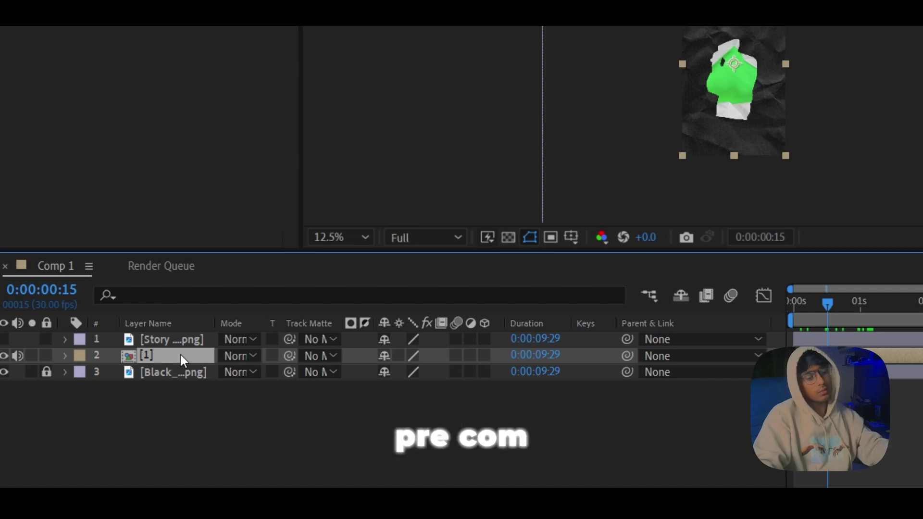
key("ctrl+d")
left_click_drag(180, 356, 178, 339)
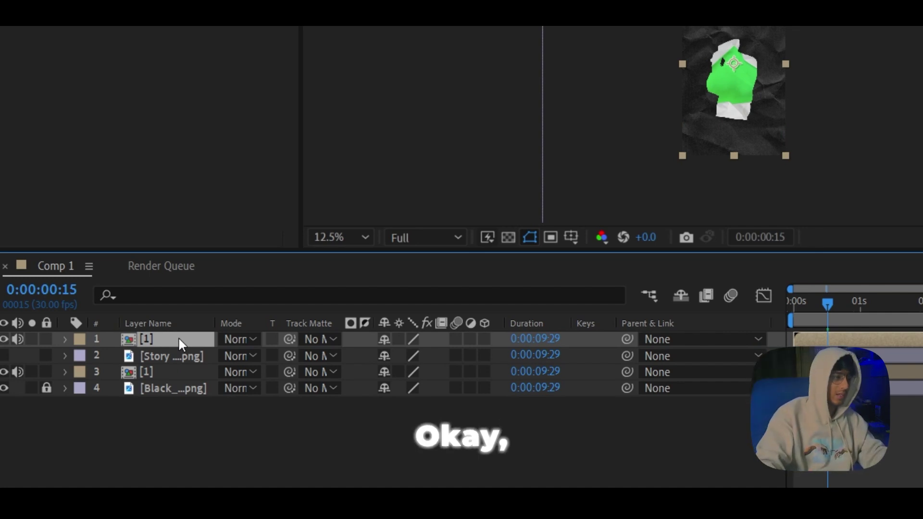
Make the Story layer visible and set its track matte to the lower precomp 1 copy
left_click(173, 357)
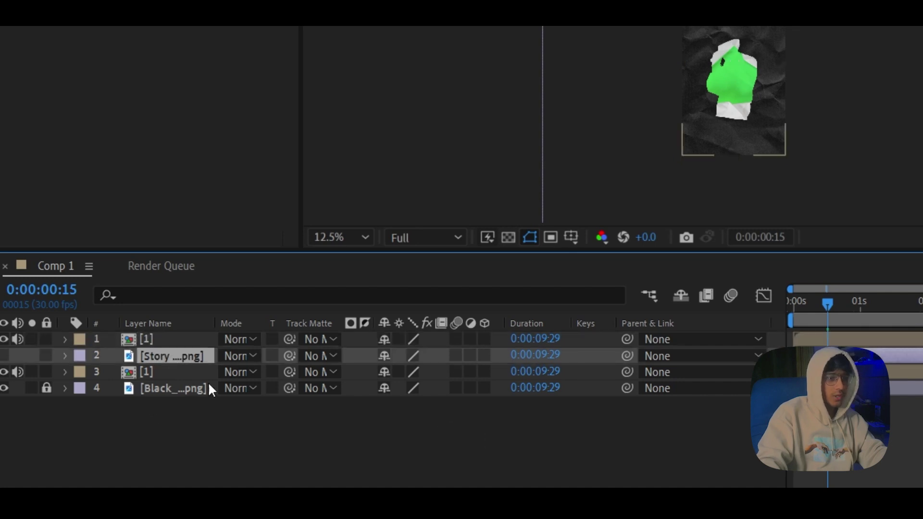
left_click(290, 444)
left_click_drag(814, 316, 837, 311)
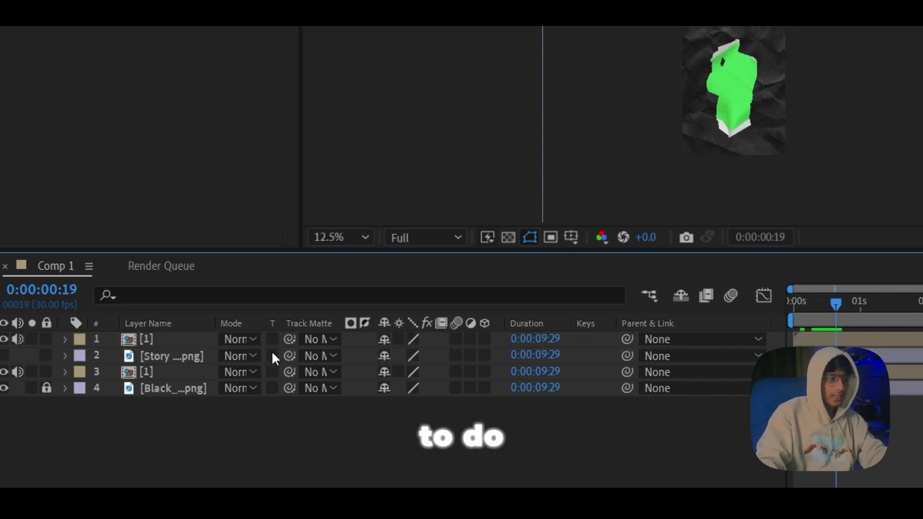
left_click(153, 355)
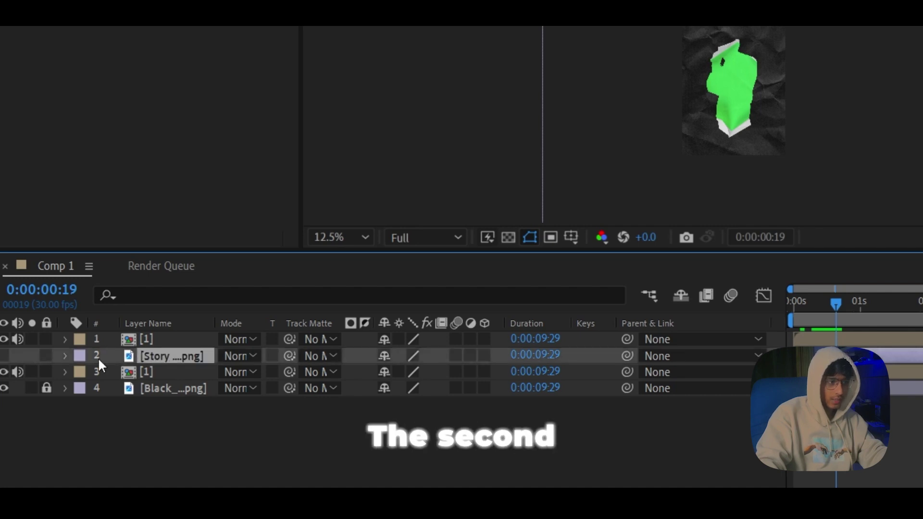
left_click(5, 357)
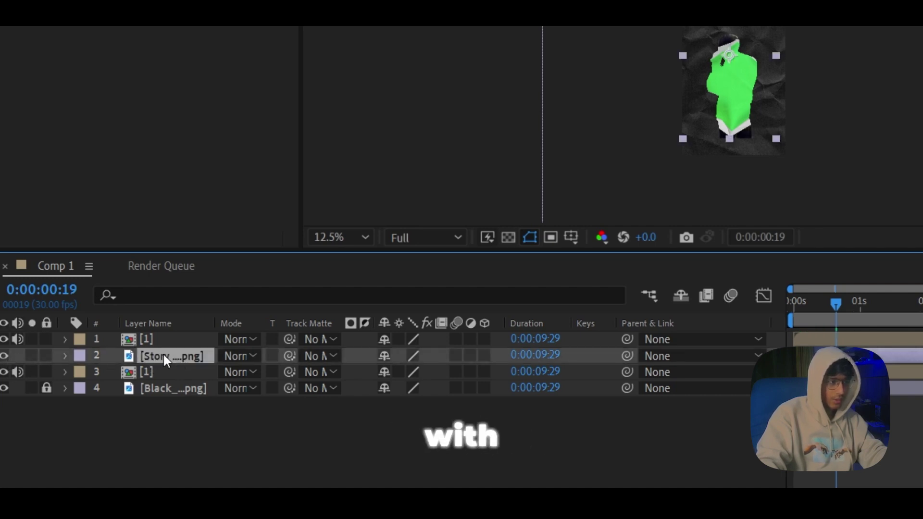
left_click_drag(291, 355, 291, 372)
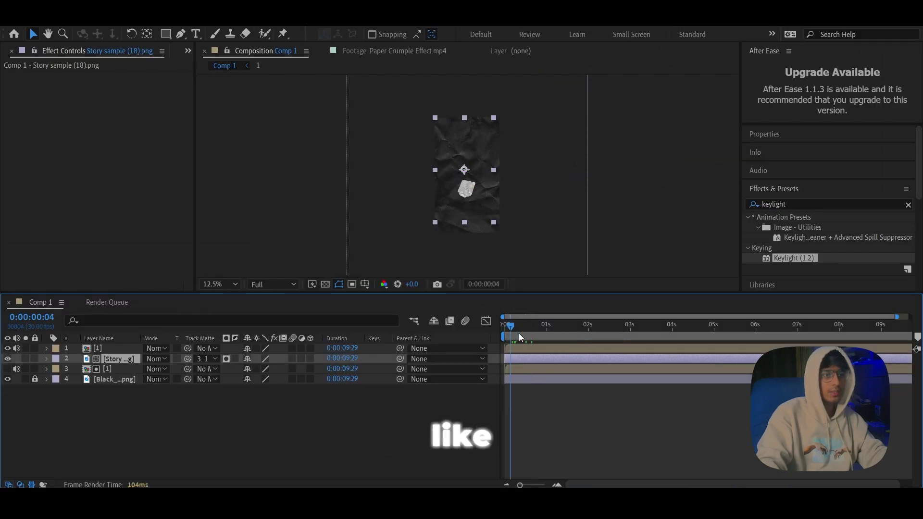
Apply Keylight (1.2) to the top precomp copy with the green as Screen Colour
left_click_drag(519, 333, 535, 332)
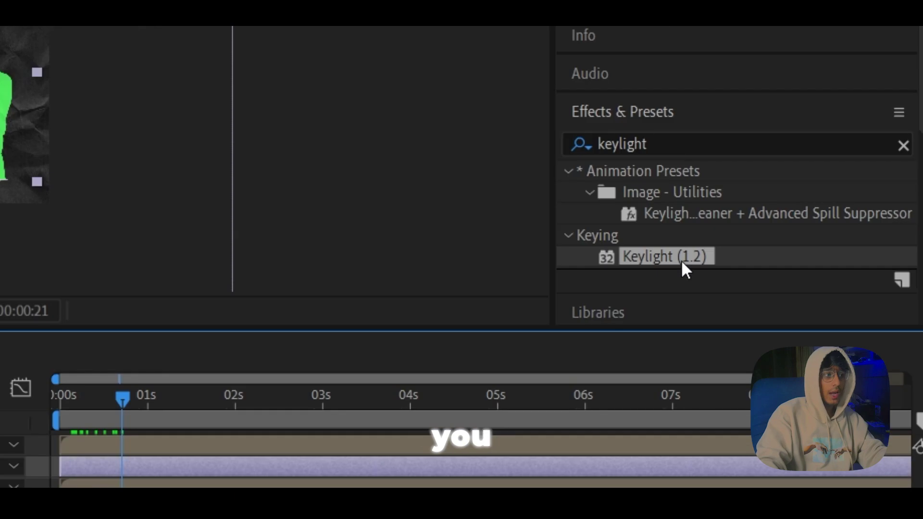
left_click_drag(796, 259, 701, 257)
left_click_drag(471, 255, 133, 338)
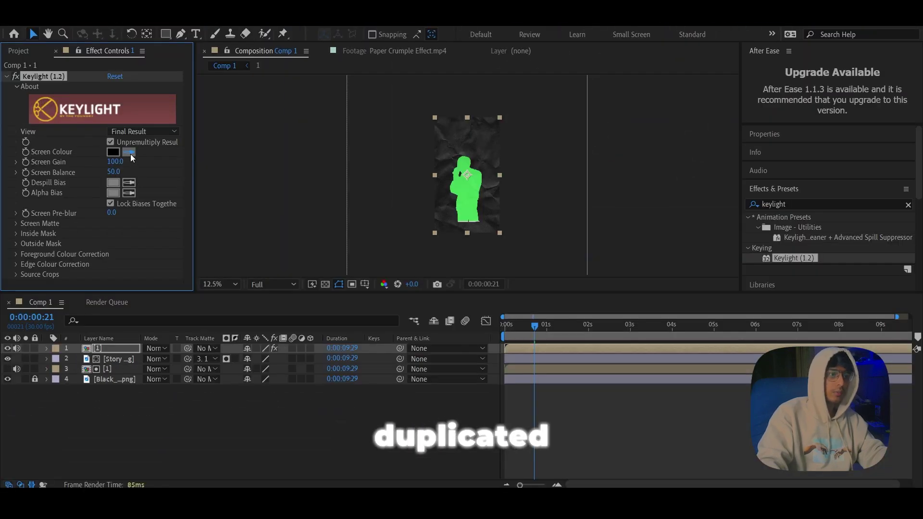
left_click(471, 187)
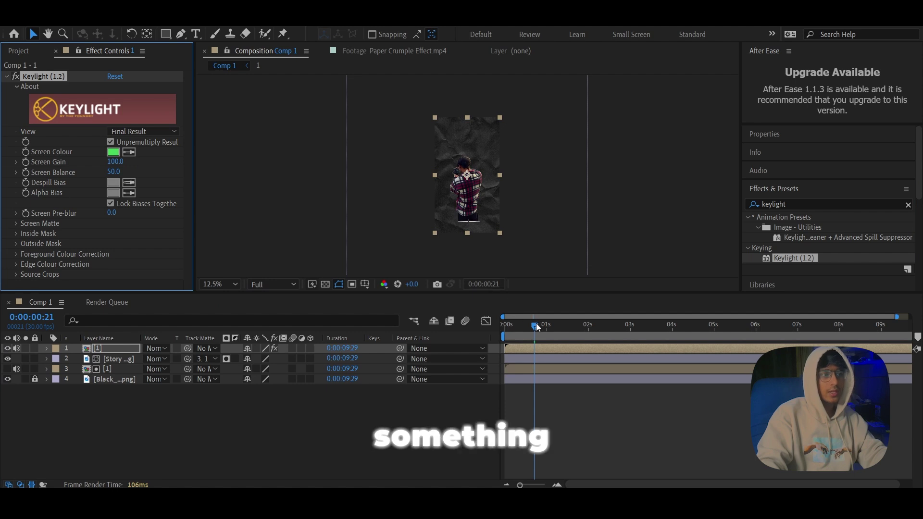
Scrub from the start to preview the photo revealed through the crumpled paper
left_click_drag(537, 323, 508, 324)
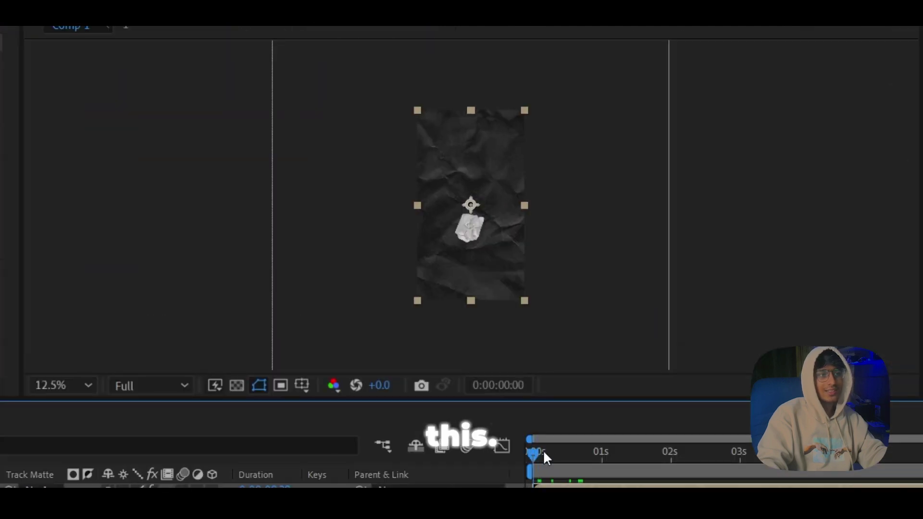
mouse_move(543, 451)
left_mouse_down()
mouse_move(591, 444)
mouse_move(541, 449)
mouse_move(590, 443)
mouse_move(535, 435)
mouse_move(574, 434)
mouse_move(543, 435)
left_mouse_up()
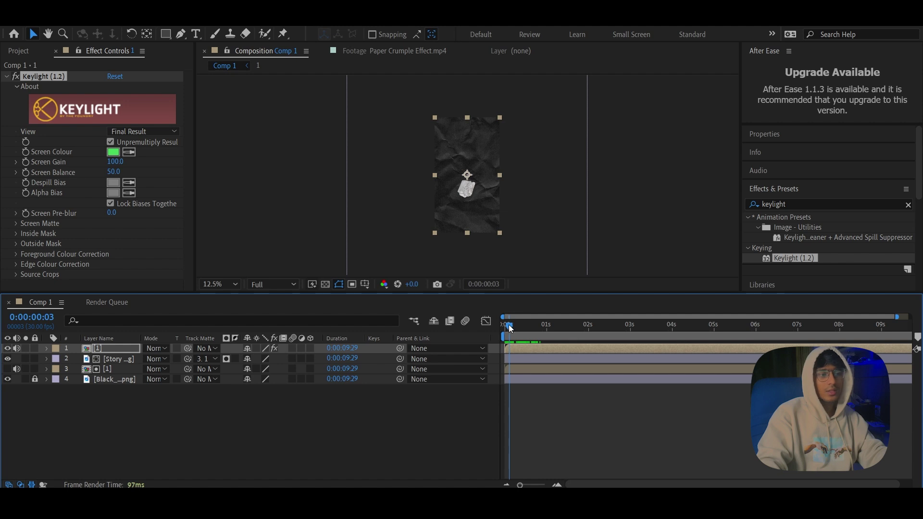
left_click_drag(510, 328, 506, 326)
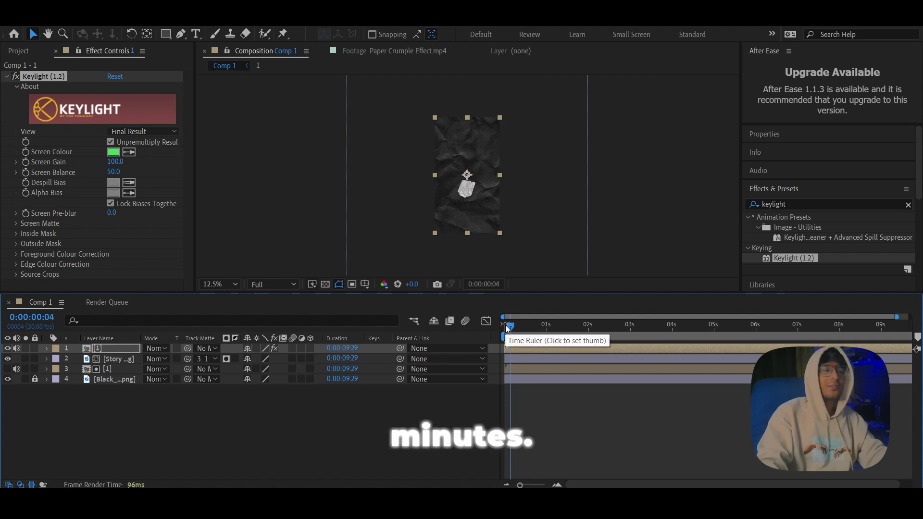